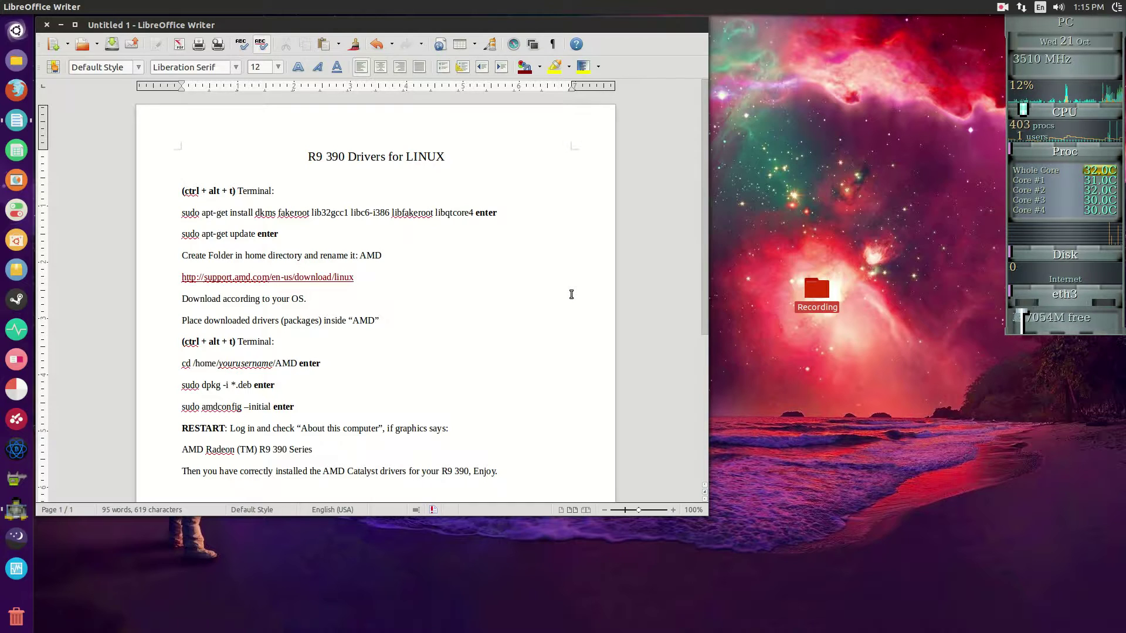
Step: Open a new Terminal window and copy the apt-get install command line from the Writer document
key(ctrl+alt+t)
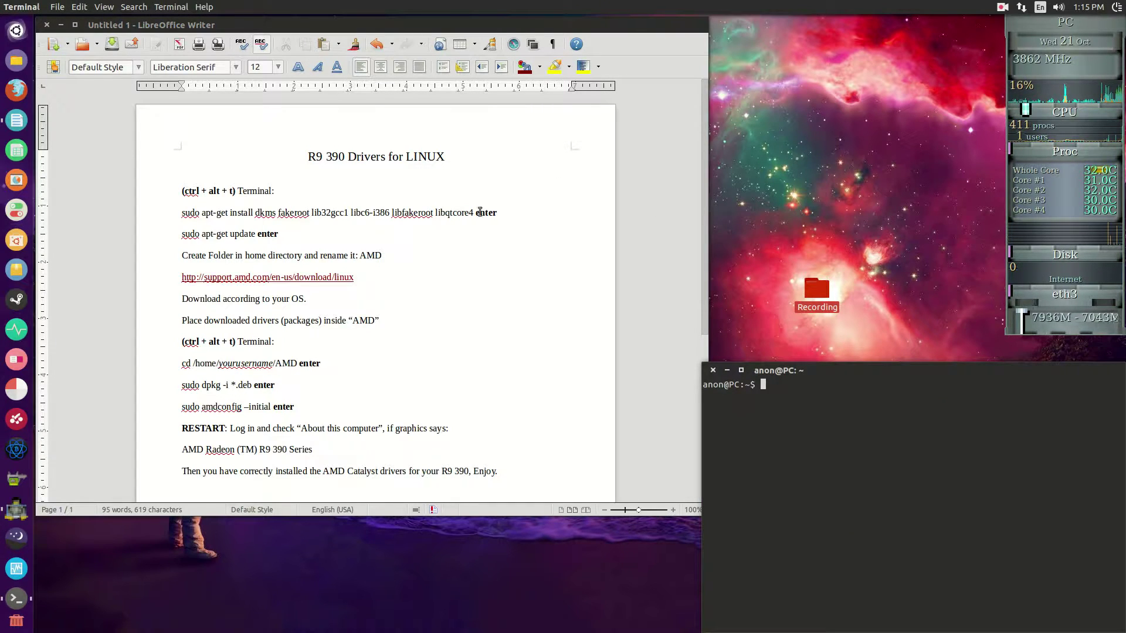
drag(473, 212, 175, 214)
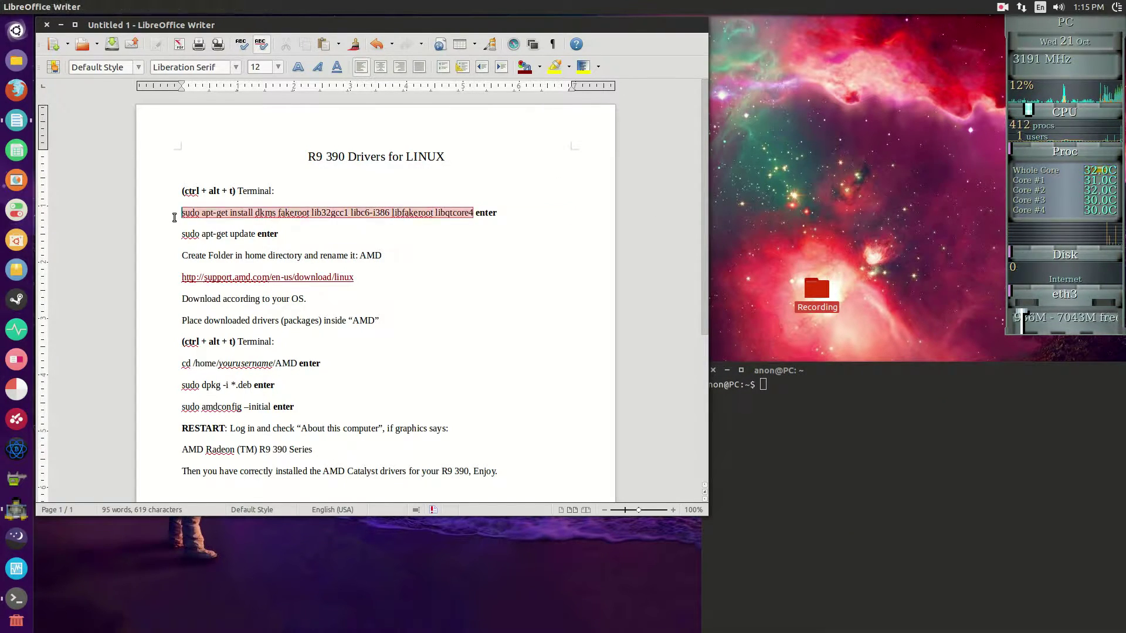
right_click(228, 214)
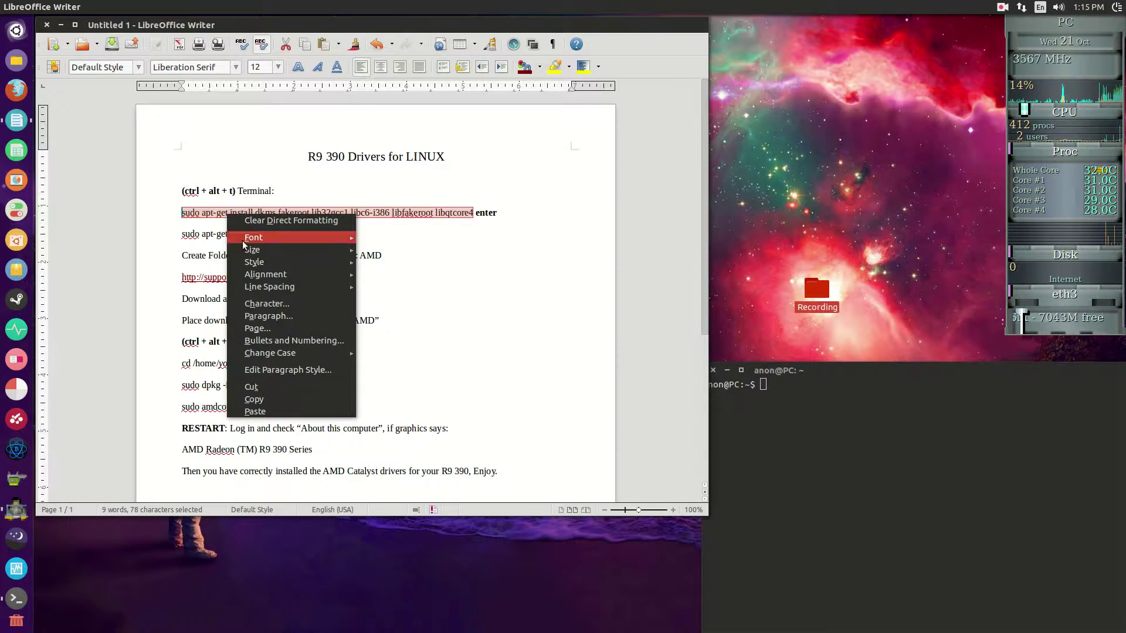
click(256, 397)
Step: Paste the apt-get install command into Terminal, then erase it back to a blank prompt
click(817, 402)
right_click(767, 389)
click(776, 460)
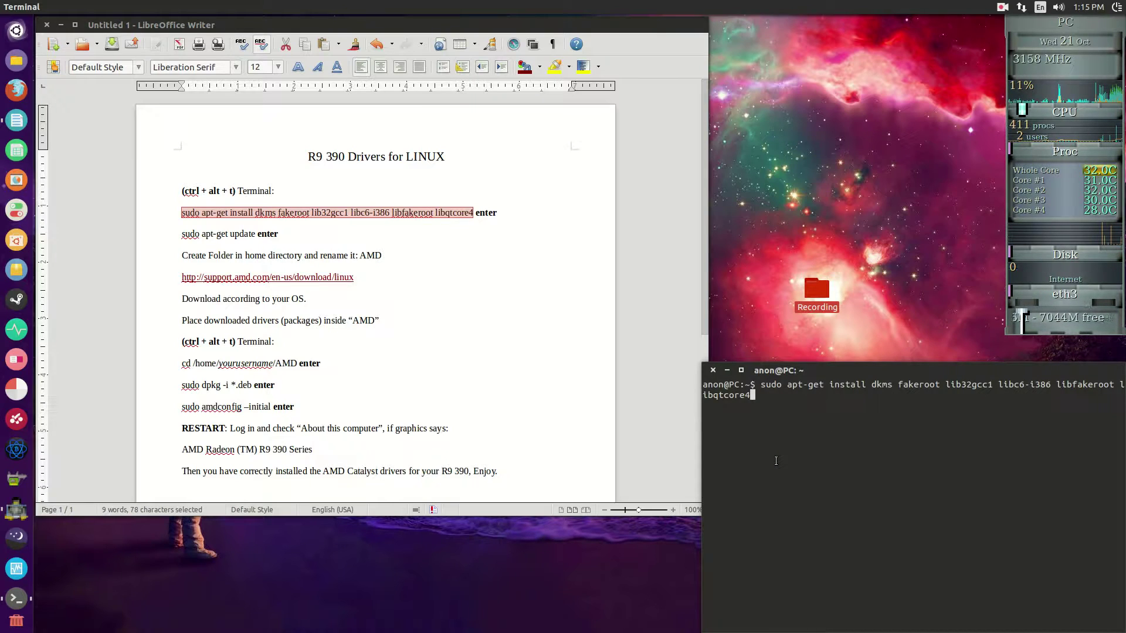
key(BackSpace)
key(BackSpace)
key(BackSpace)
key(BackSpace)
key(BackSpace)
key(BackSpace)
key(BackSpace)
key(BackSpace)
key(BackSpace)
key(BackSpace)
key(BackSpace)
key(BackSpace)
key(BackSpace)
key(BackSpace)
key(BackSpace)
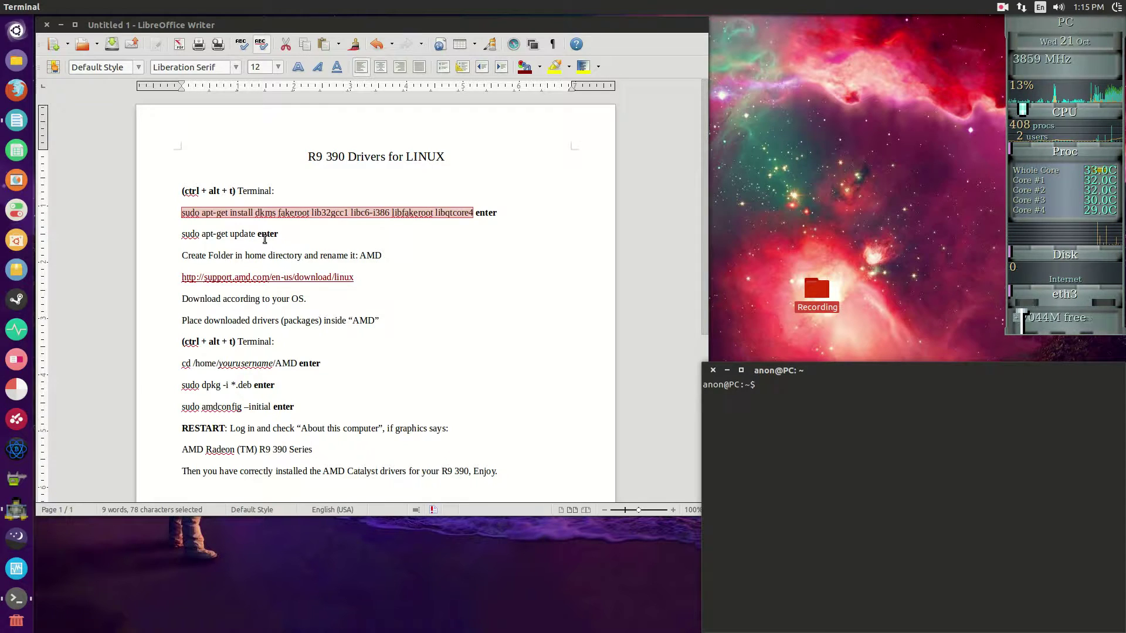
Step: Select the 'sudo apt-get update' line in Writer and bring up its context menu
mouse_move(255, 234)
mouse_down()
mouse_move(180, 249)
mouse_move(179, 234)
mouse_up()
right_click(209, 236)
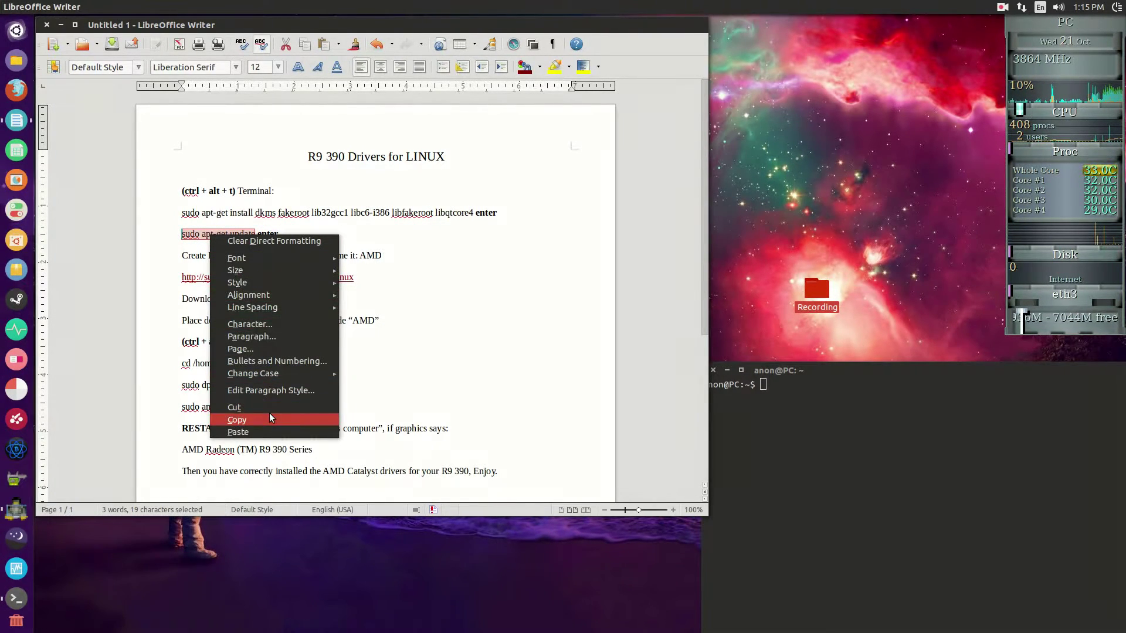